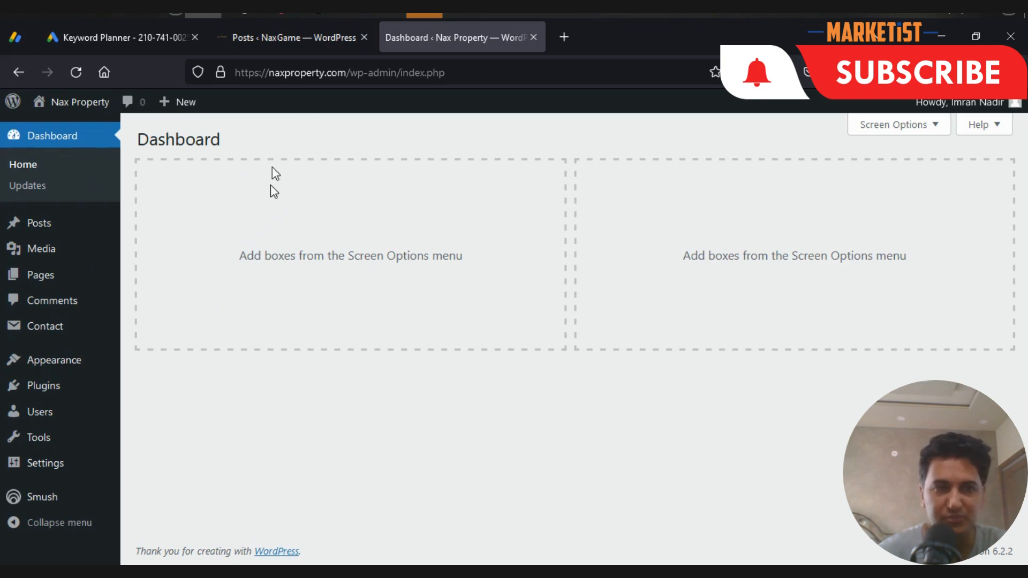
- Activate the Site Kit by Google plugin from the site's installed plugins
mouse_move(68, 385)
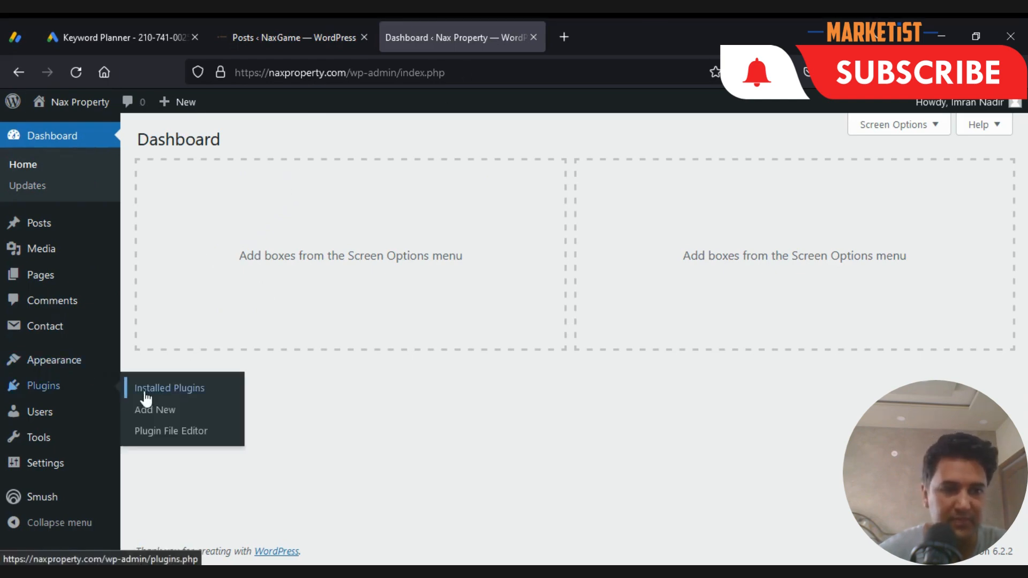
click(207, 387)
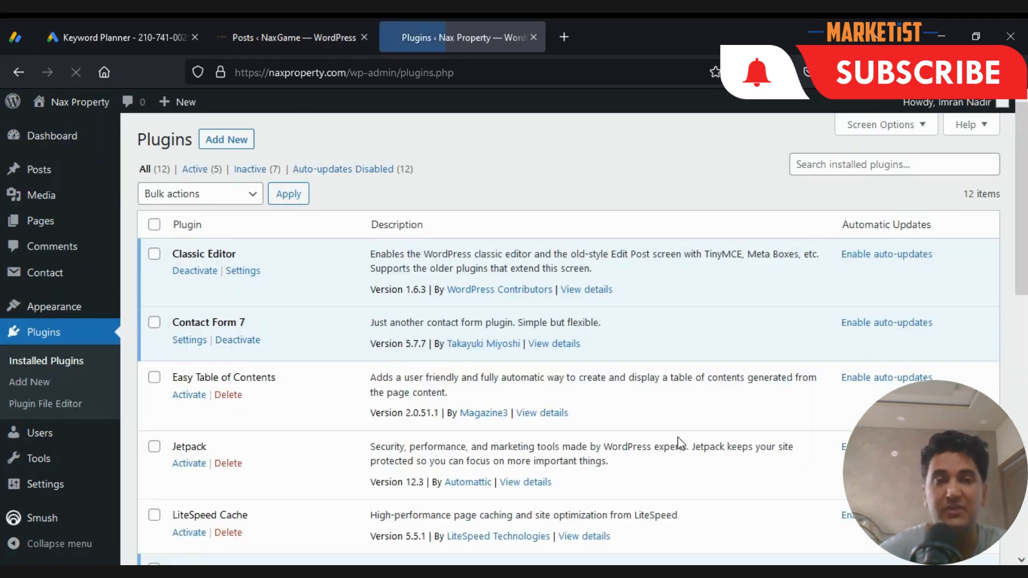
scroll(391, 359, down, 4)
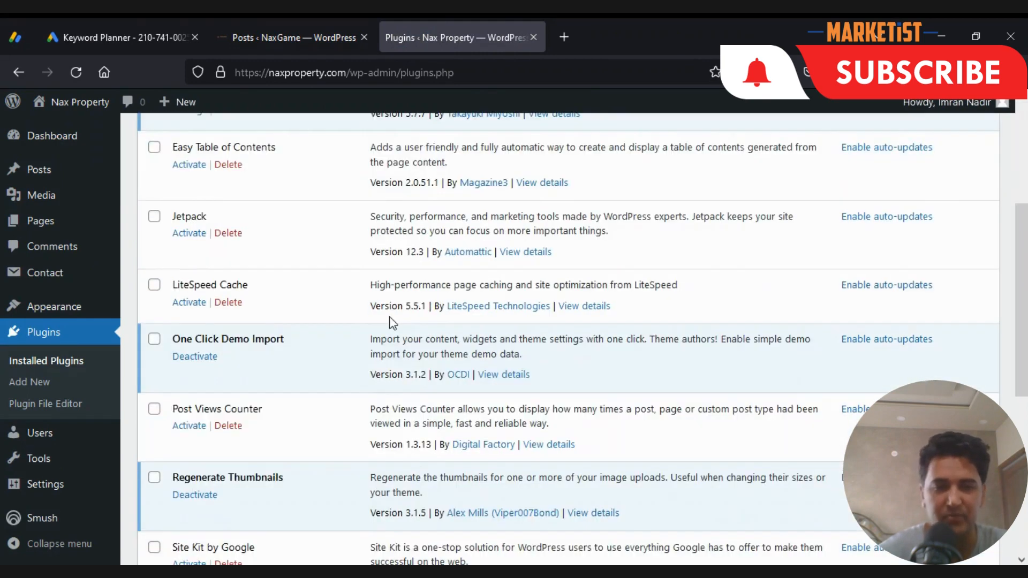
scroll(375, 300, down, 4)
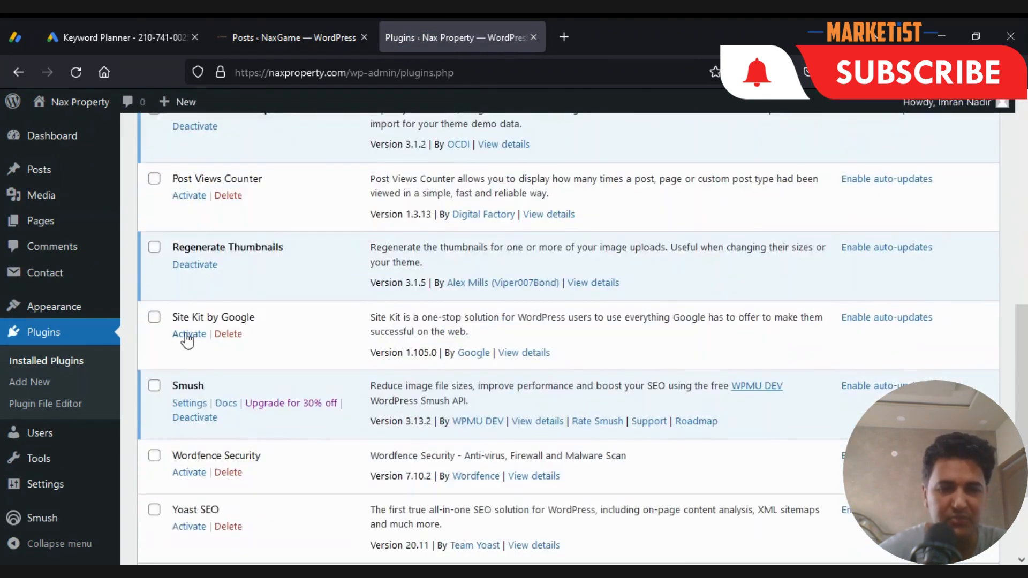
click(189, 334)
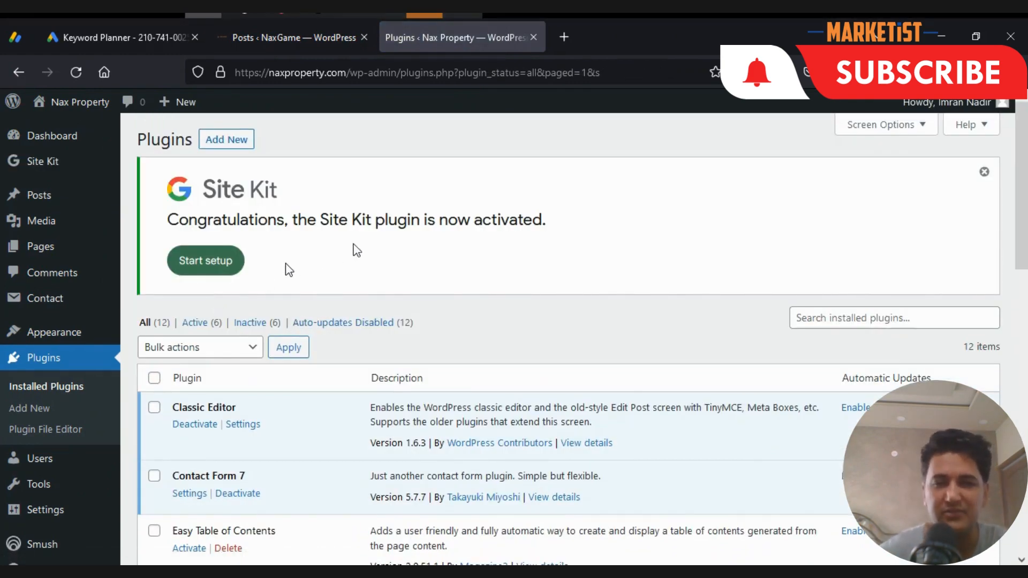
- Start the Site Kit setup with the Google Analytics connection included and proceed to sign in with Google
click(204, 268)
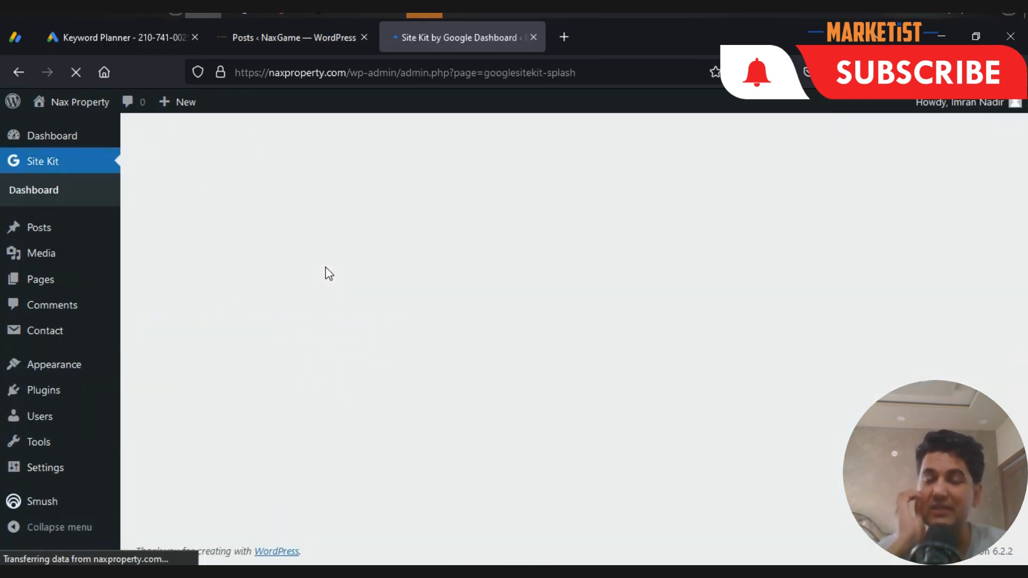
scroll(324, 271, down, 3)
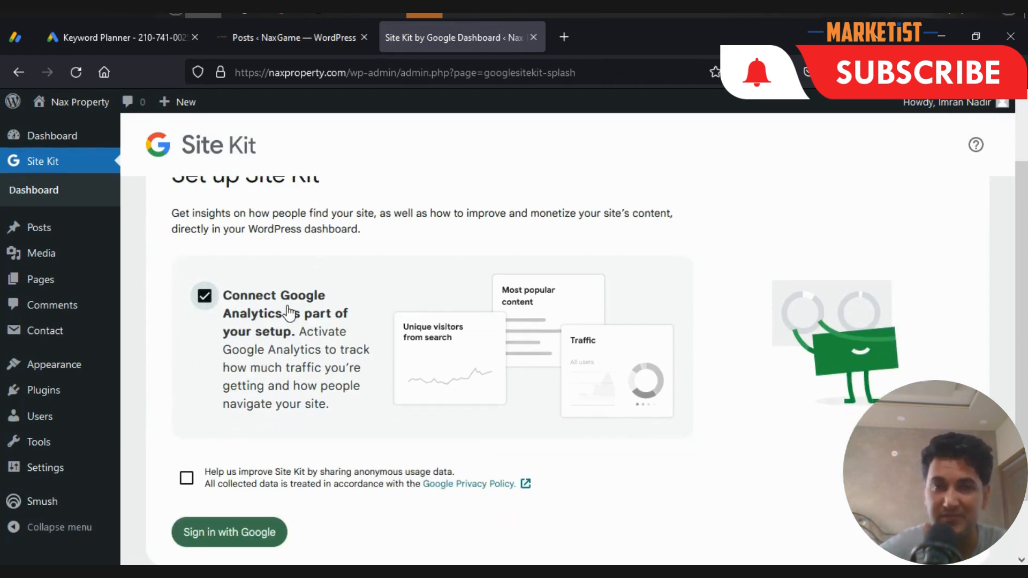
scroll(351, 250, down, 2)
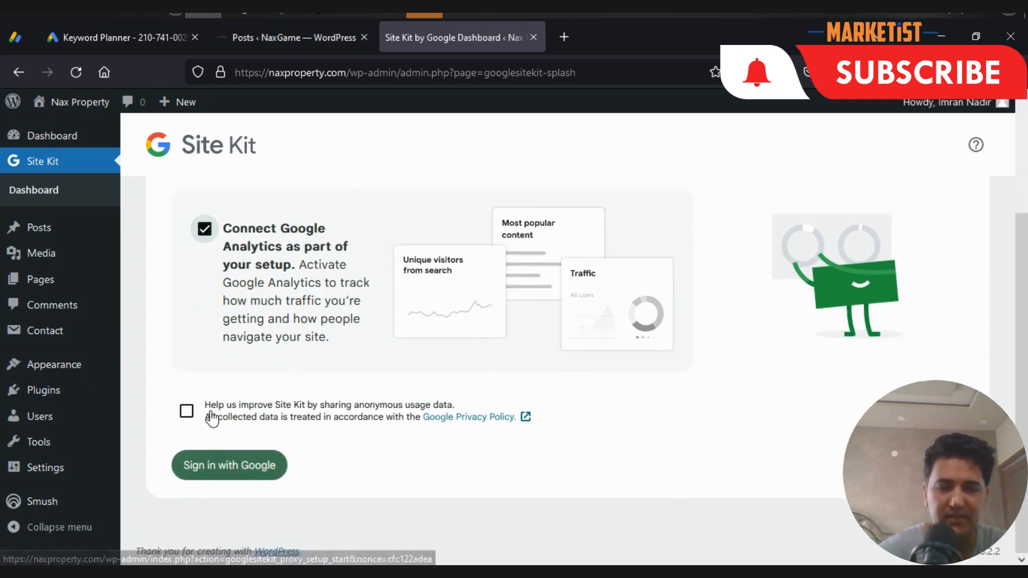
click(231, 470)
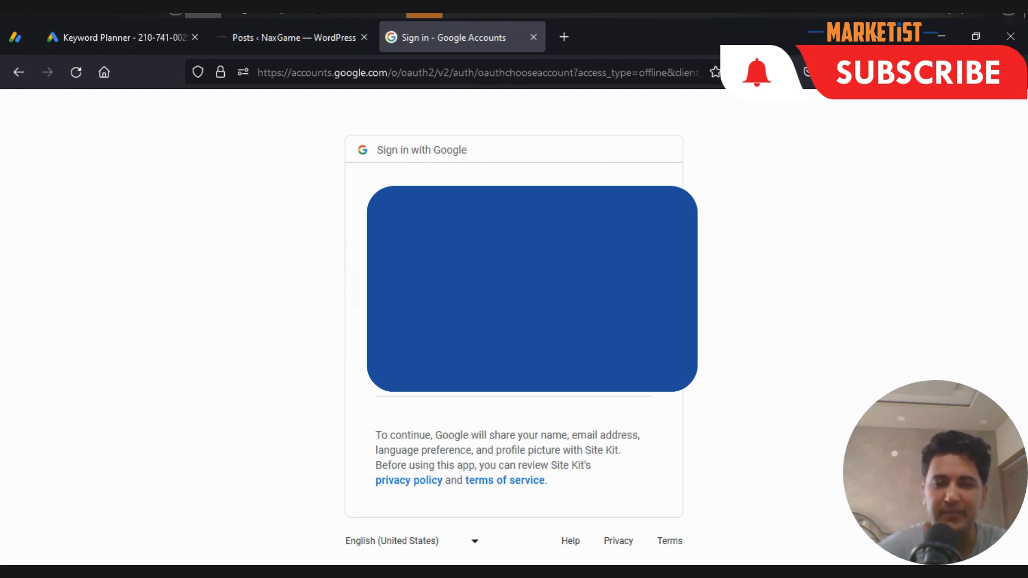
- Choose the Google account and grant Site Kit the additional access it requests
click(450, 293)
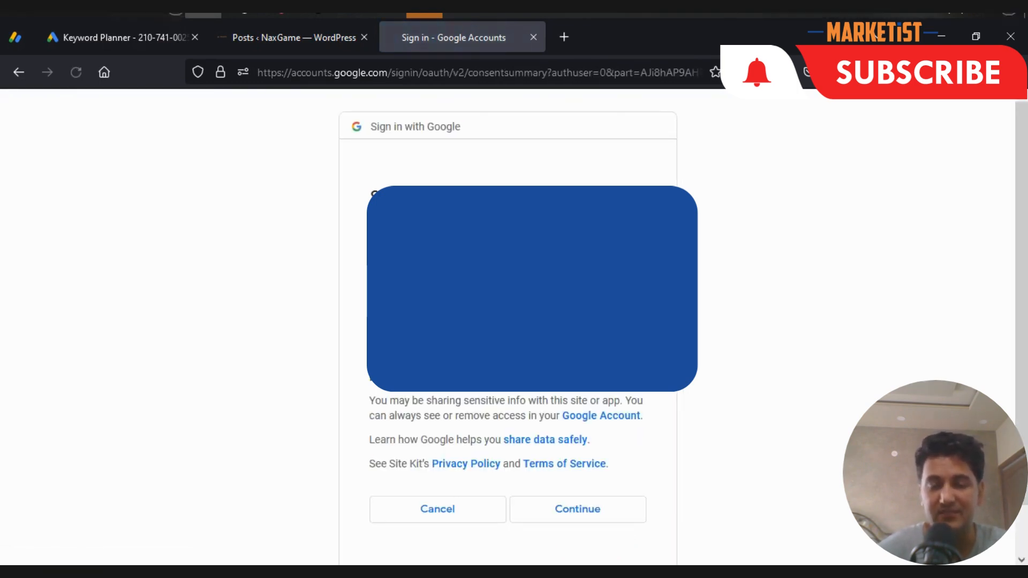
scroll(565, 459, down, 2)
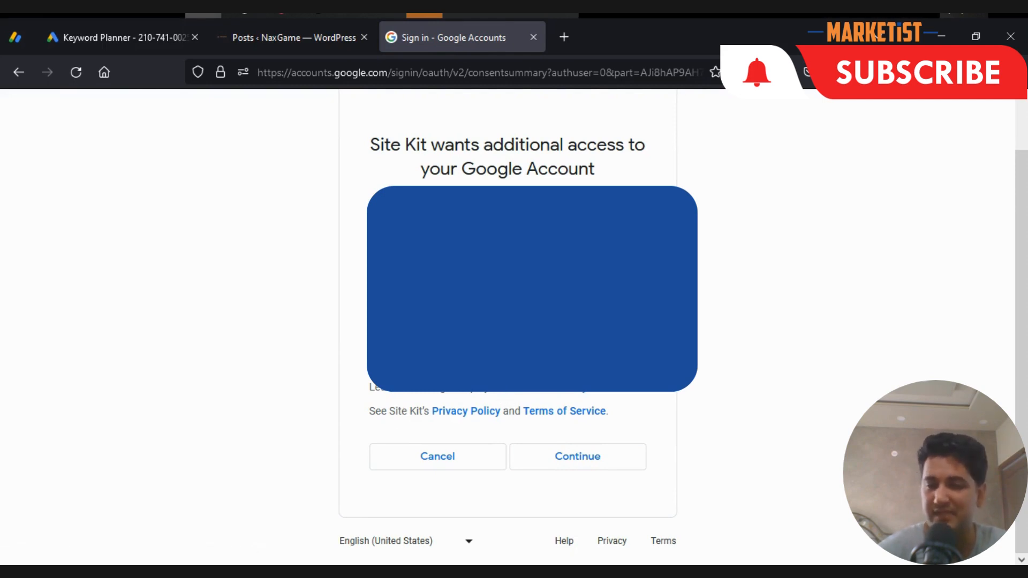
click(563, 465)
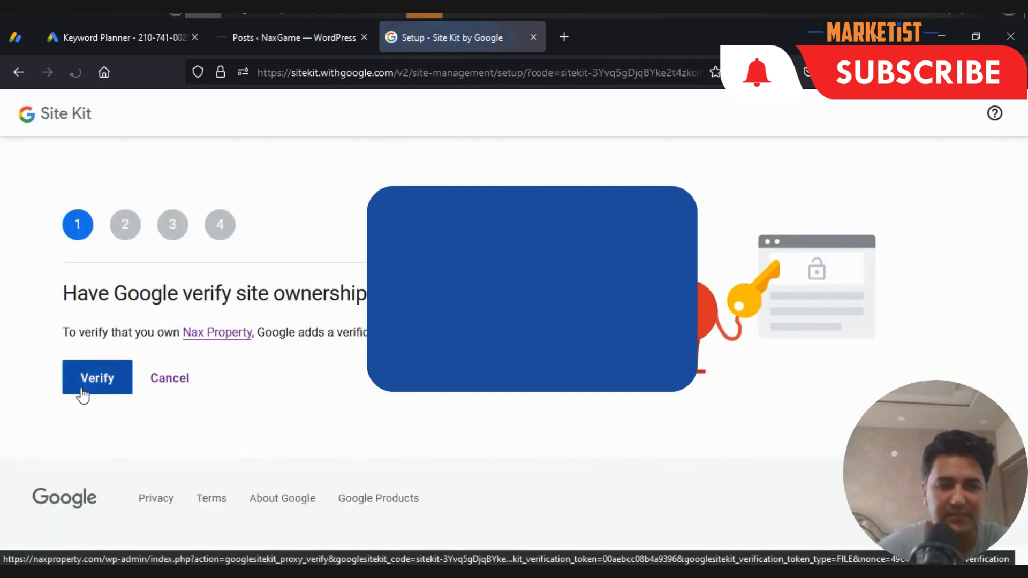
- Have Google verify ownership of the Nax Property site and allow metrics in the Site Kit dashboard
triple_click(60, 298)
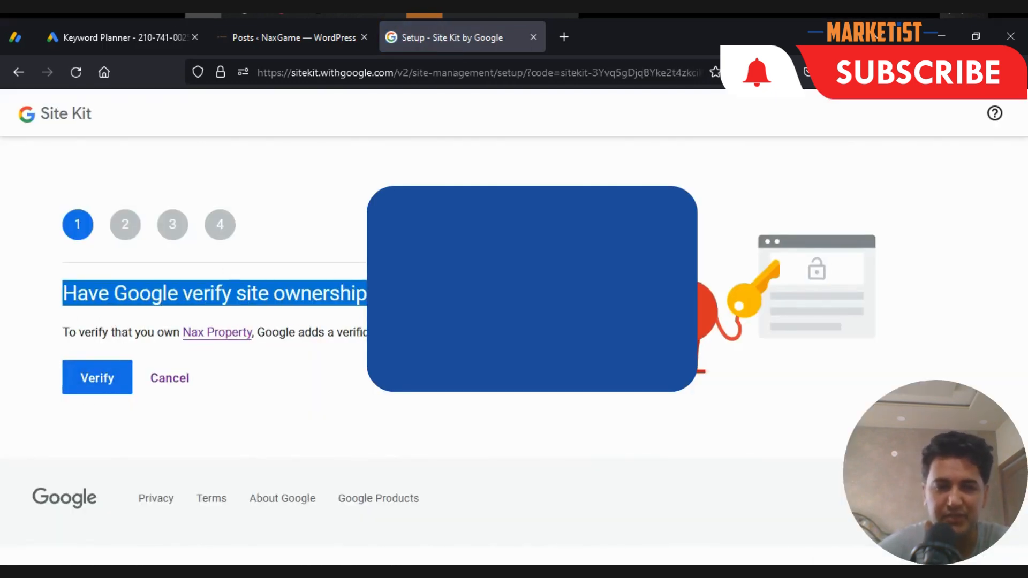
drag(69, 332, 370, 333)
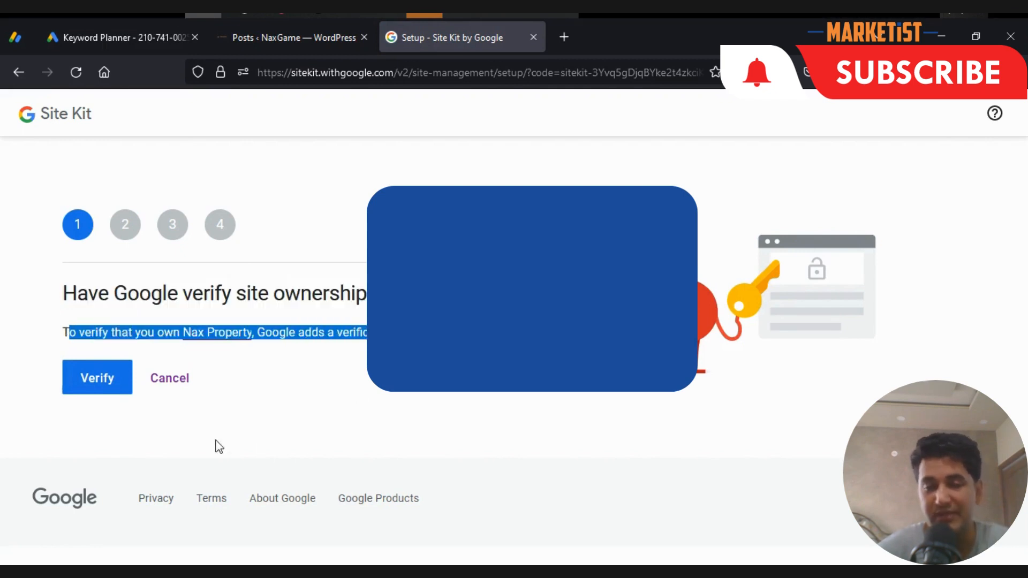
click(91, 379)
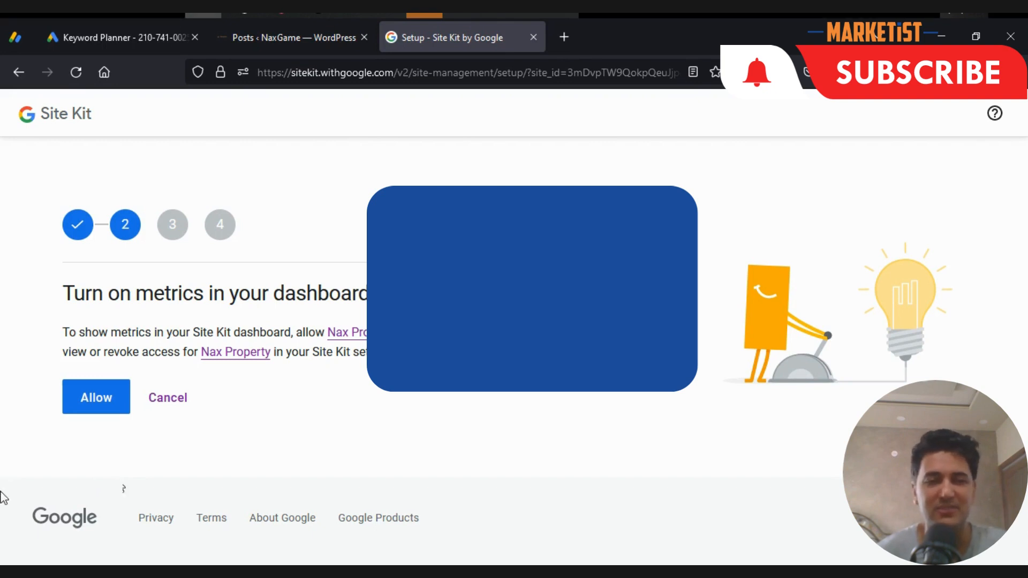
drag(73, 295, 331, 300)
click(130, 396)
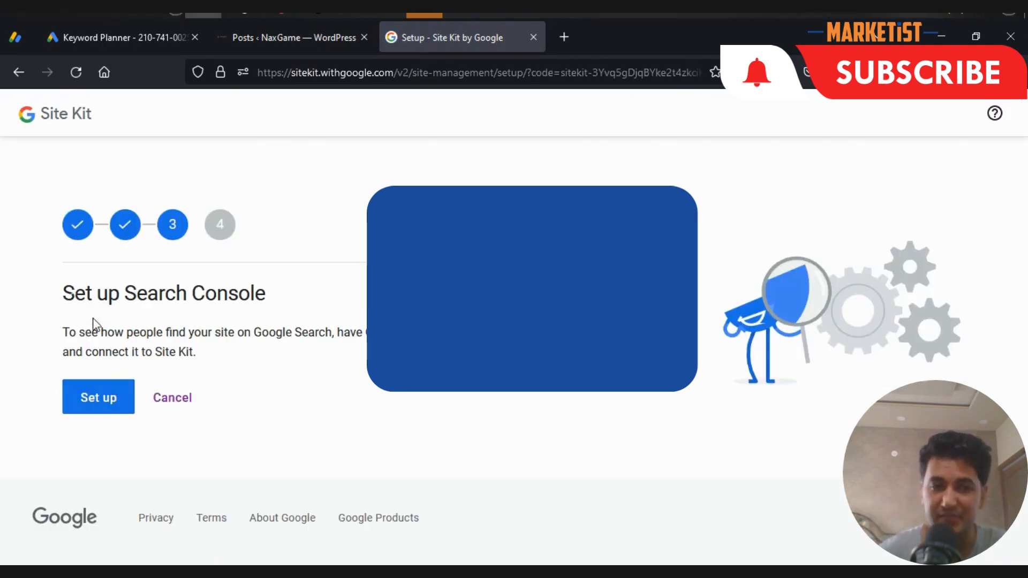
- Set up Search Console for the site and proceed to the Google Analytics setup
drag(75, 294, 292, 308)
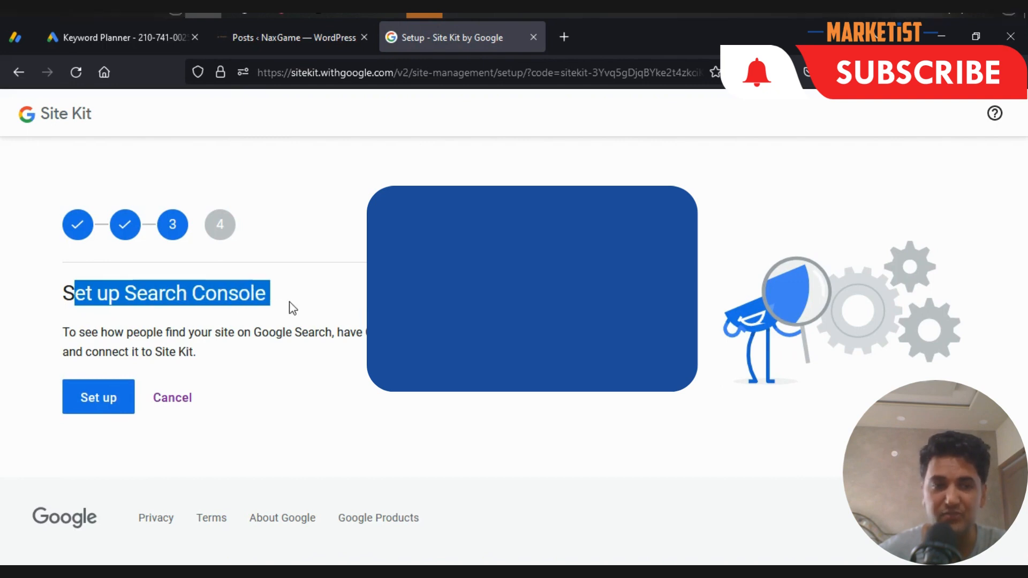
click(119, 406)
click(123, 401)
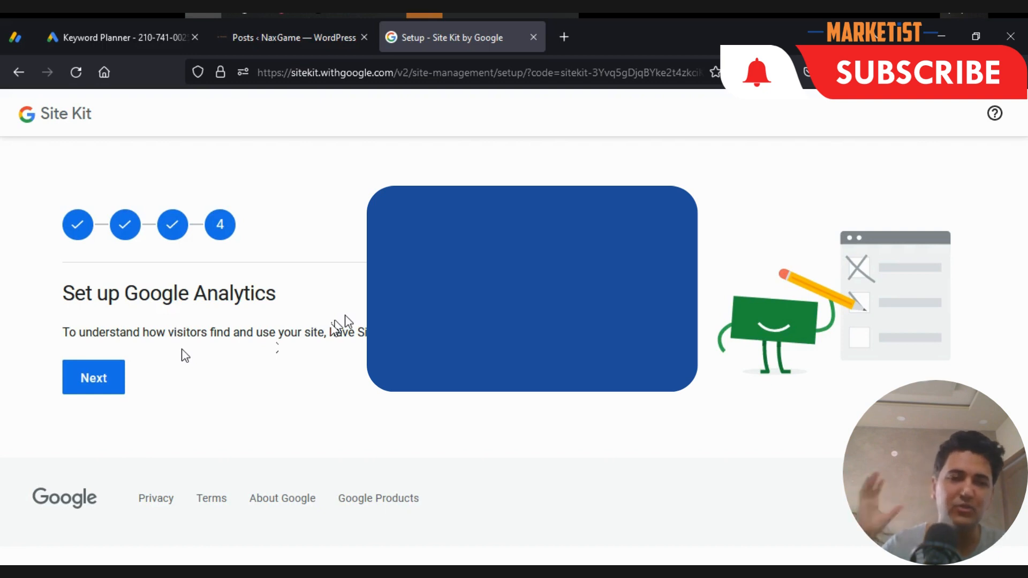
click(106, 387)
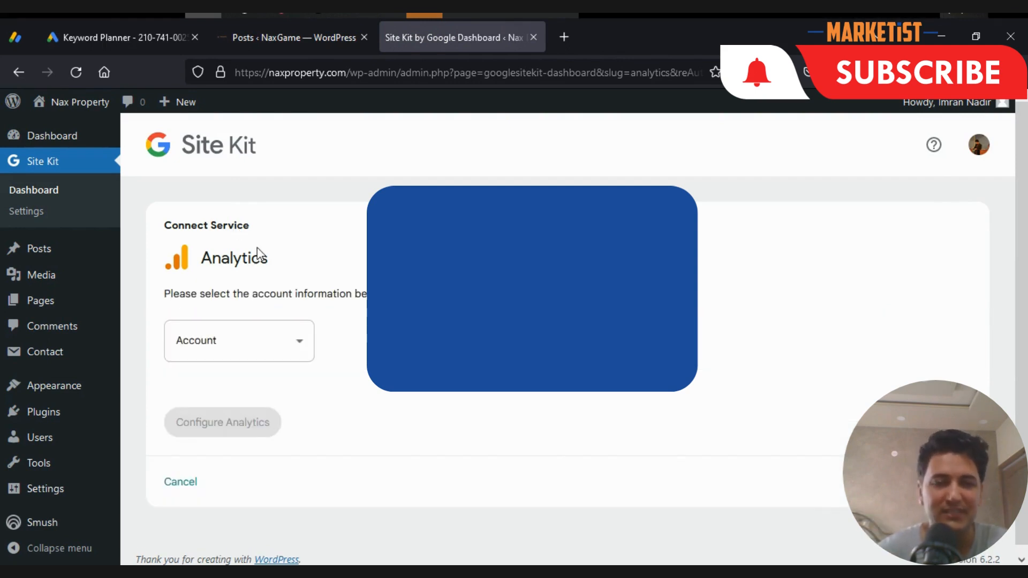
- Set up a new Analytics account named Nax Property with the naxproperty.com web data stream and Pakistan as country
scroll(332, 234, down, 1)
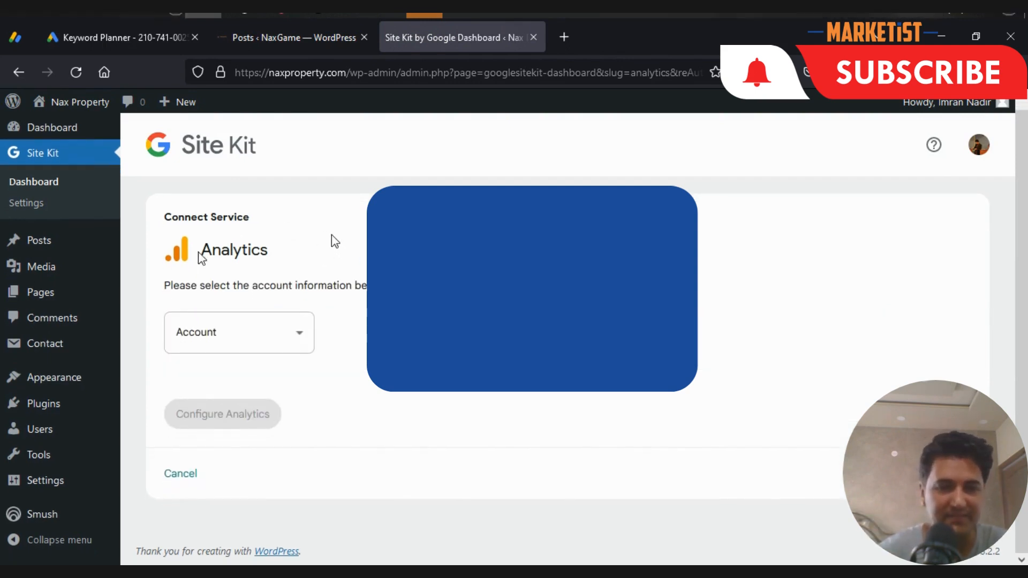
click(256, 346)
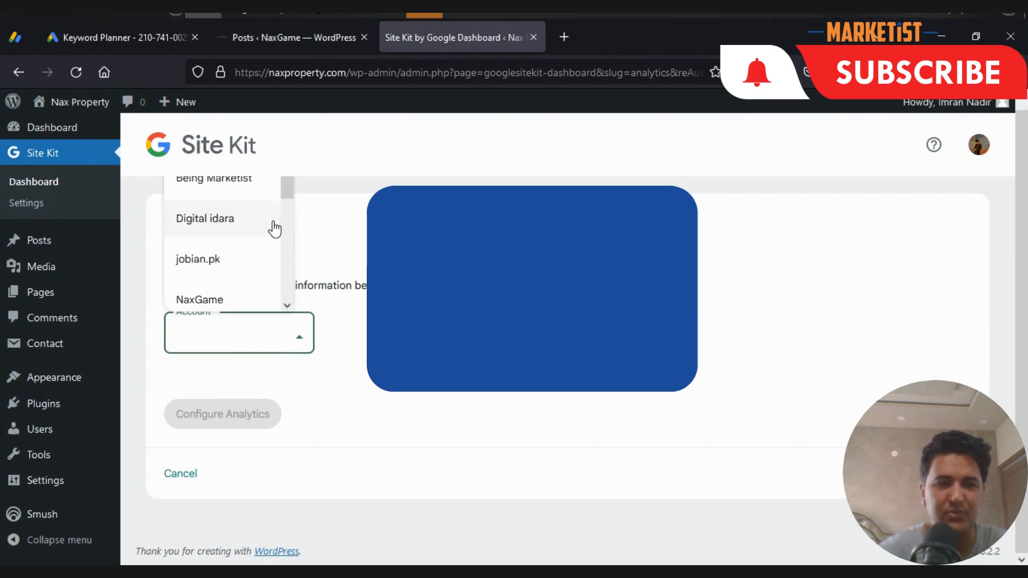
scroll(243, 230, down, 5)
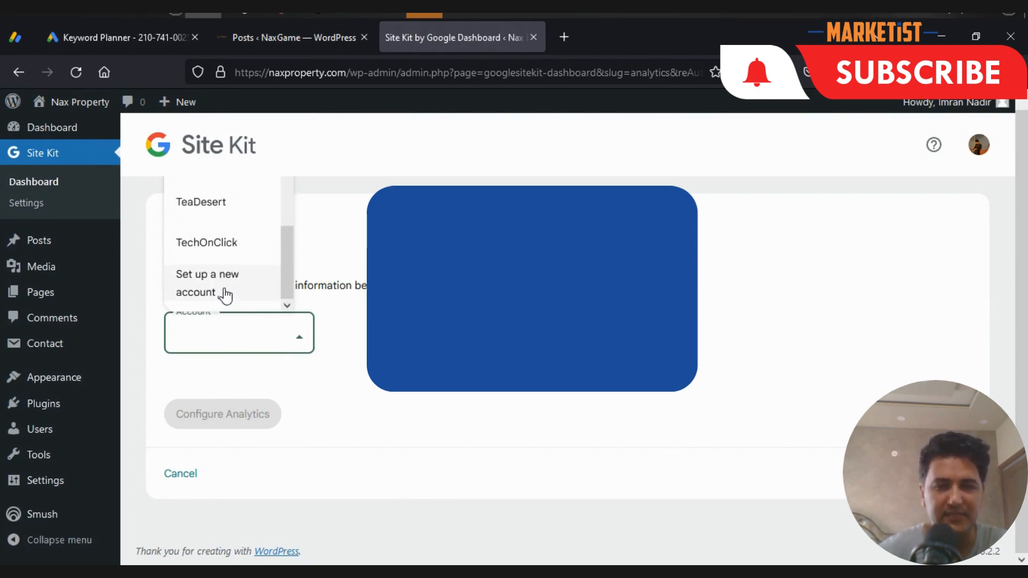
click(225, 293)
scroll(333, 271, down, 3)
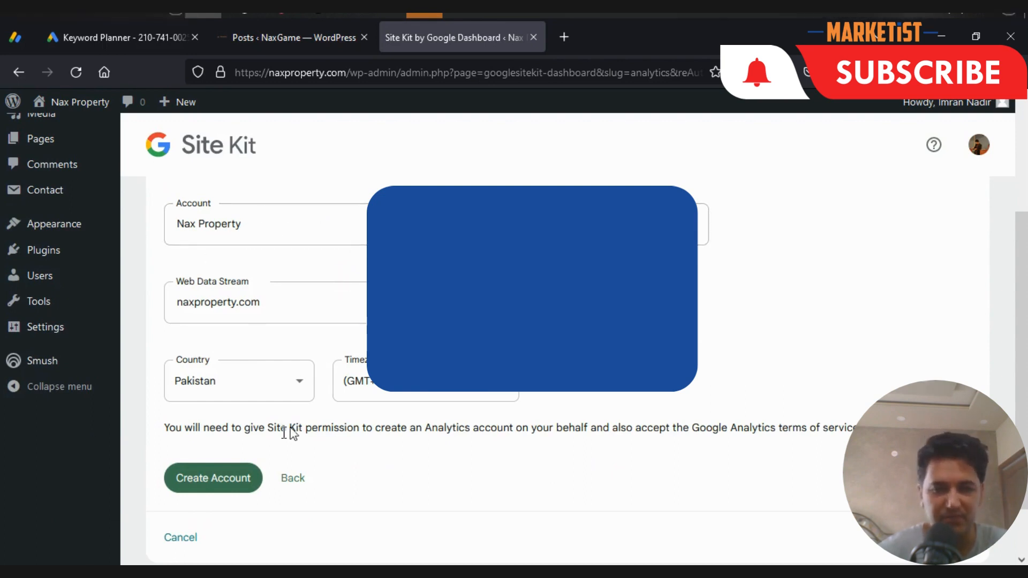
click(197, 479)
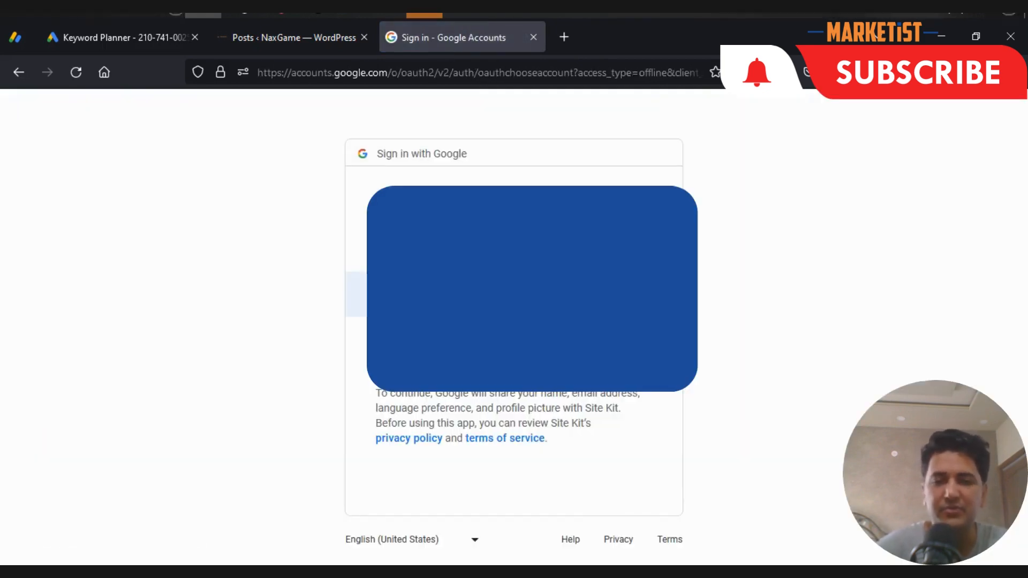
- Select the Google account and let Site Kit create the Analytics account on its behalf
click(386, 294)
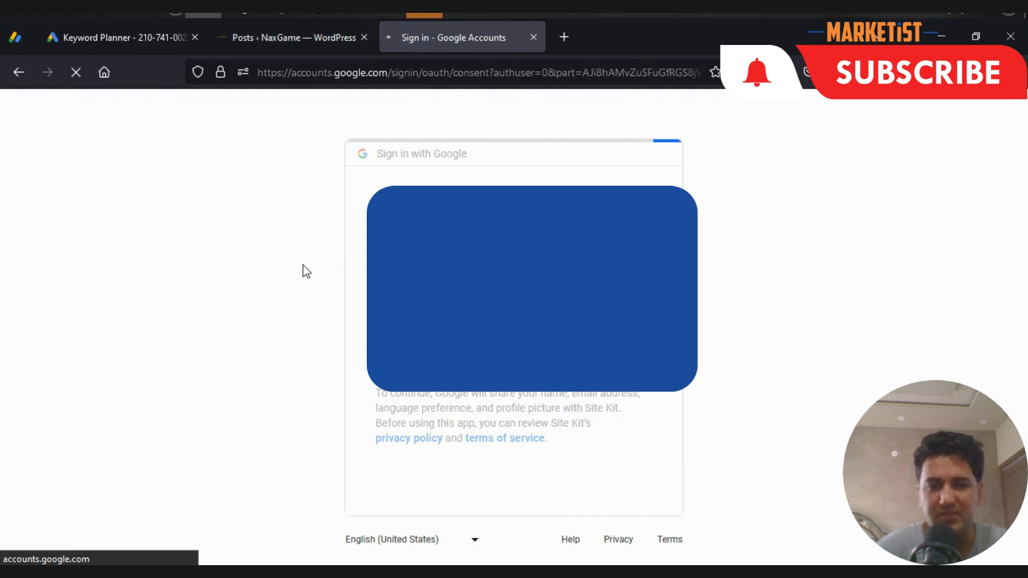
scroll(594, 476, down, 2)
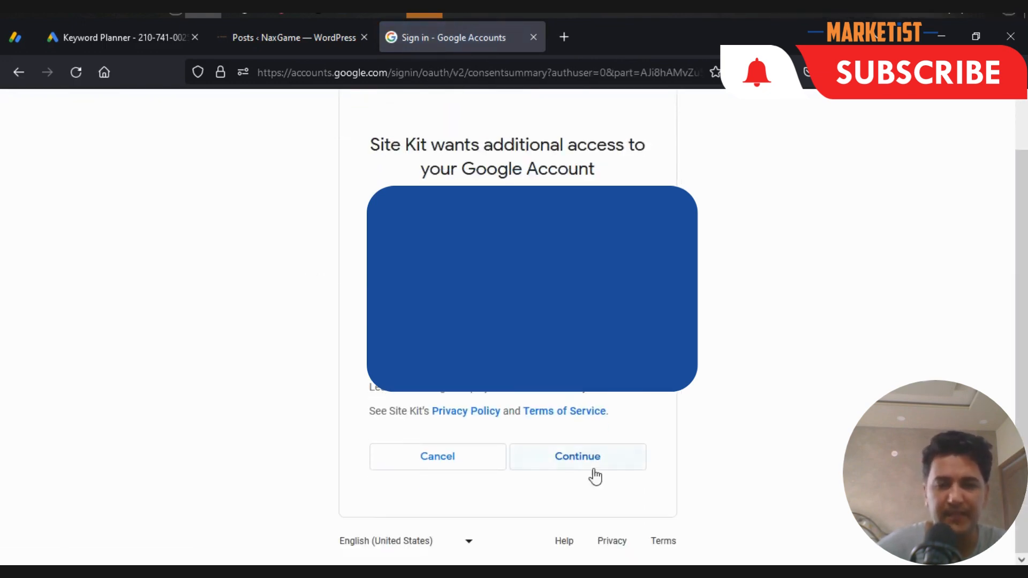
click(578, 456)
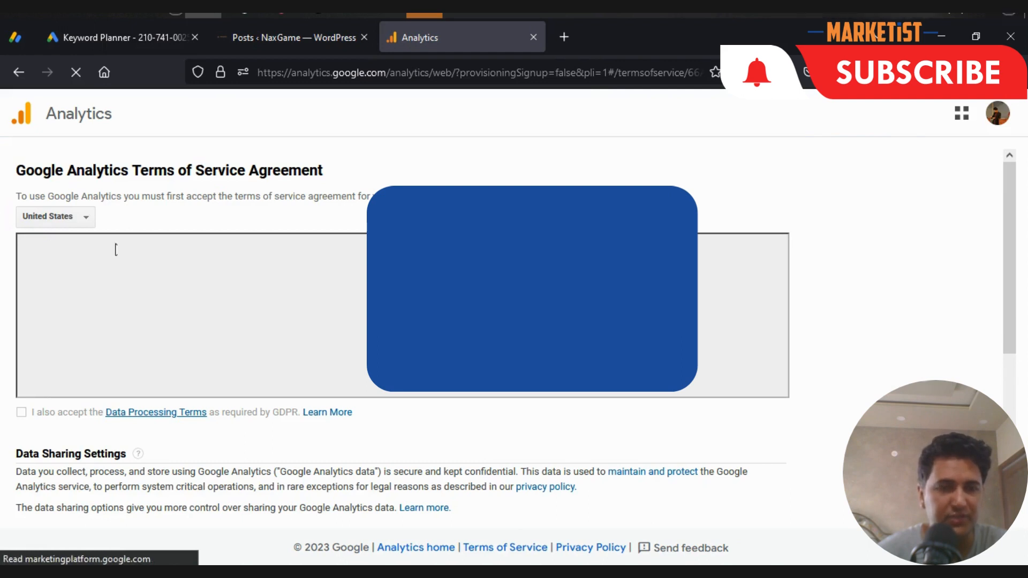
- Set the country of the Google Analytics Terms of Service Agreement to Pakistan
click(72, 221)
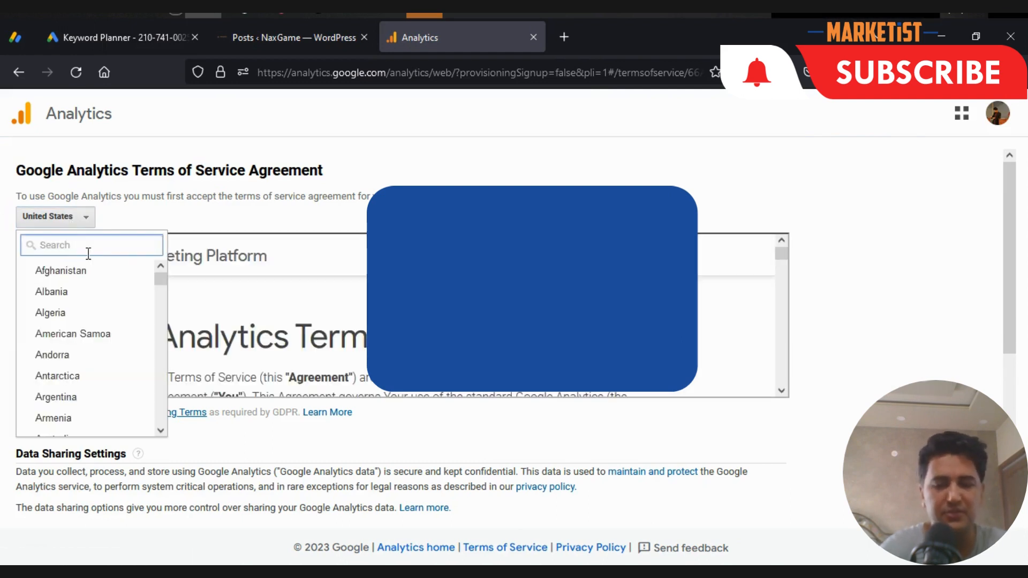
text(pakis)
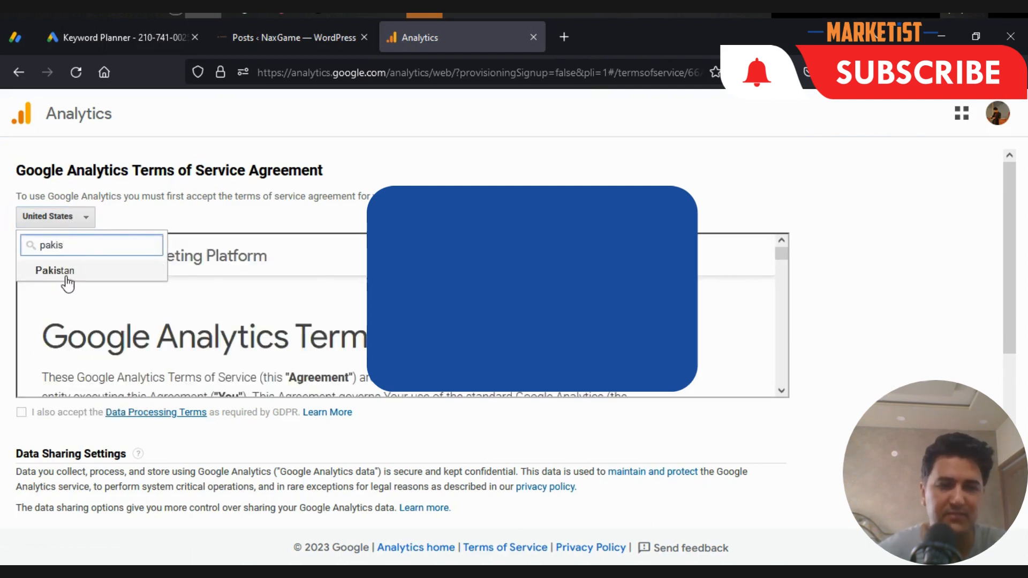
click(67, 273)
- Accept the Data Processing and Measurement Controller-Controller terms, enable Google products & services data sharing, and accept the Analytics agreement
scroll(804, 278, down, 8)
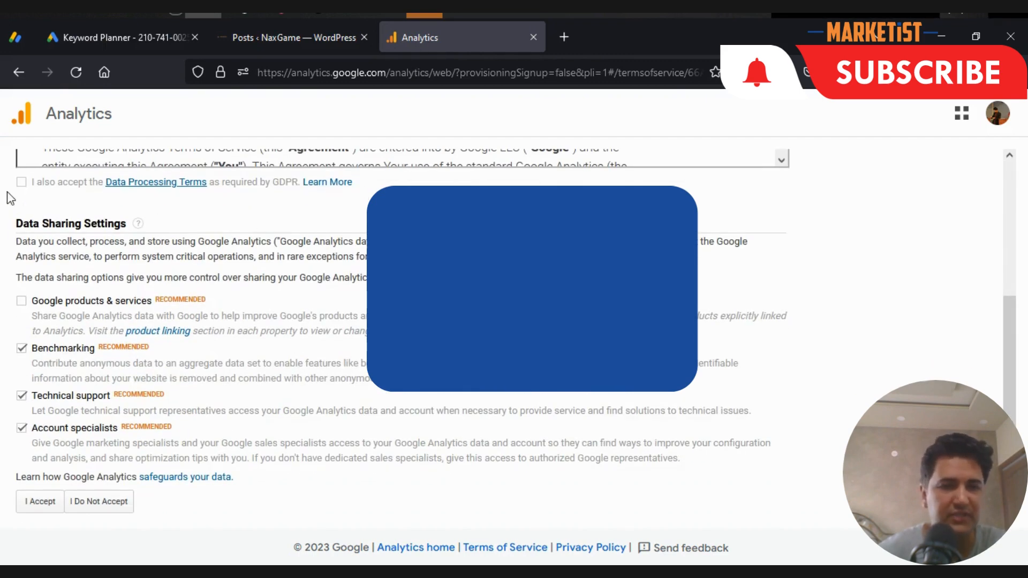
click(21, 301)
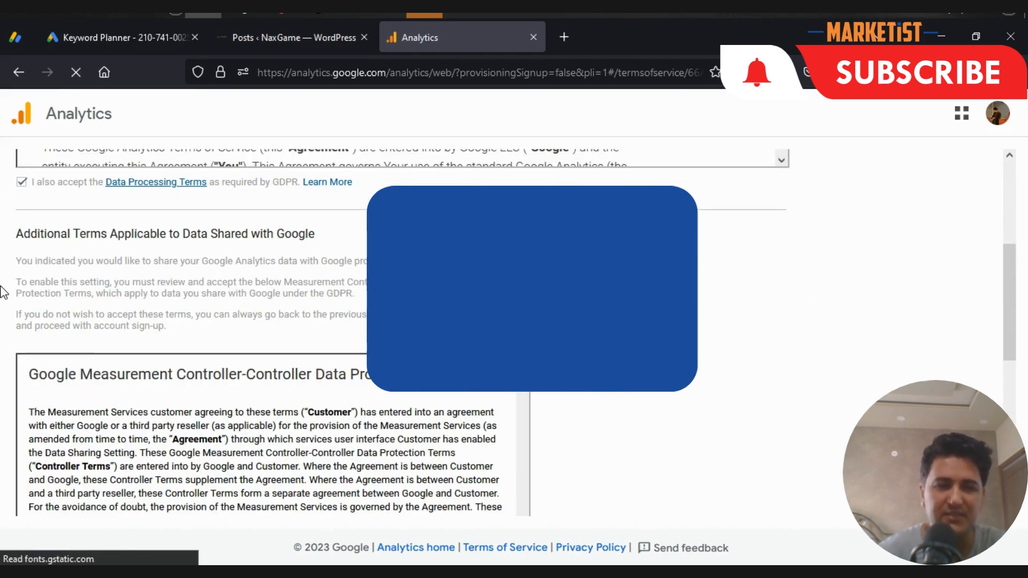
scroll(905, 291, down, 10)
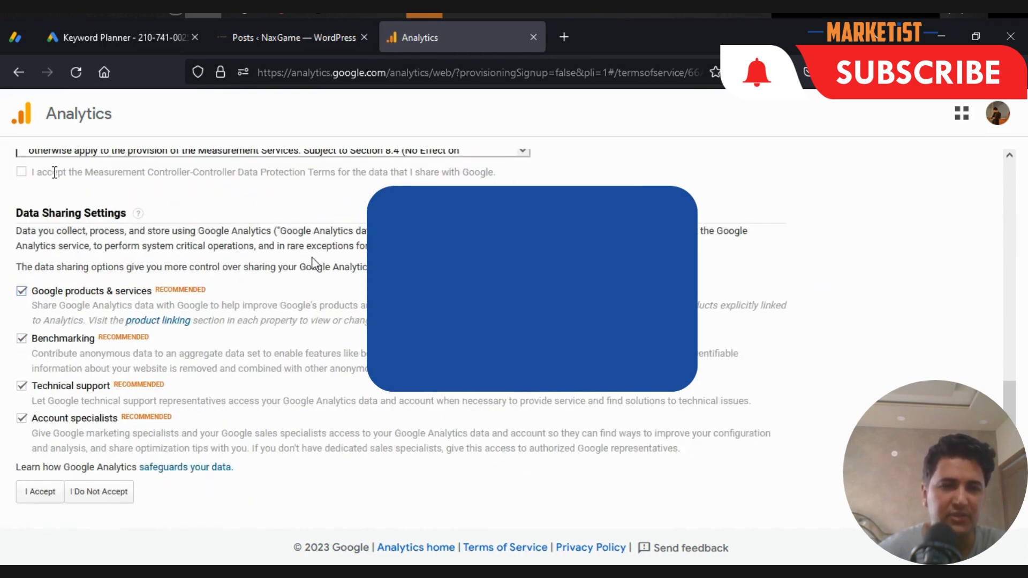
click(36, 491)
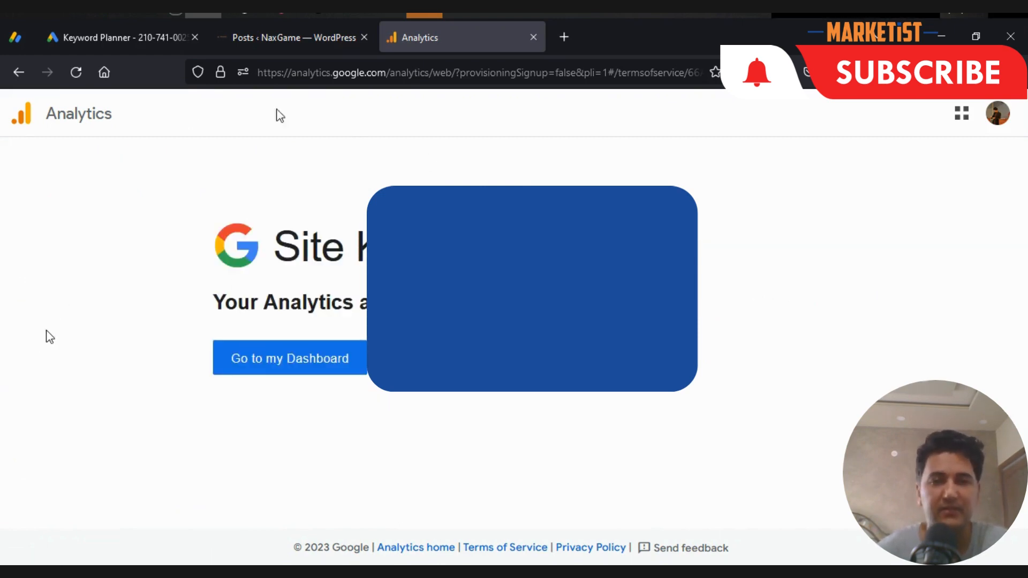
- Return to the site's Site Kit dashboard and dismiss the setup completion notice
click(326, 364)
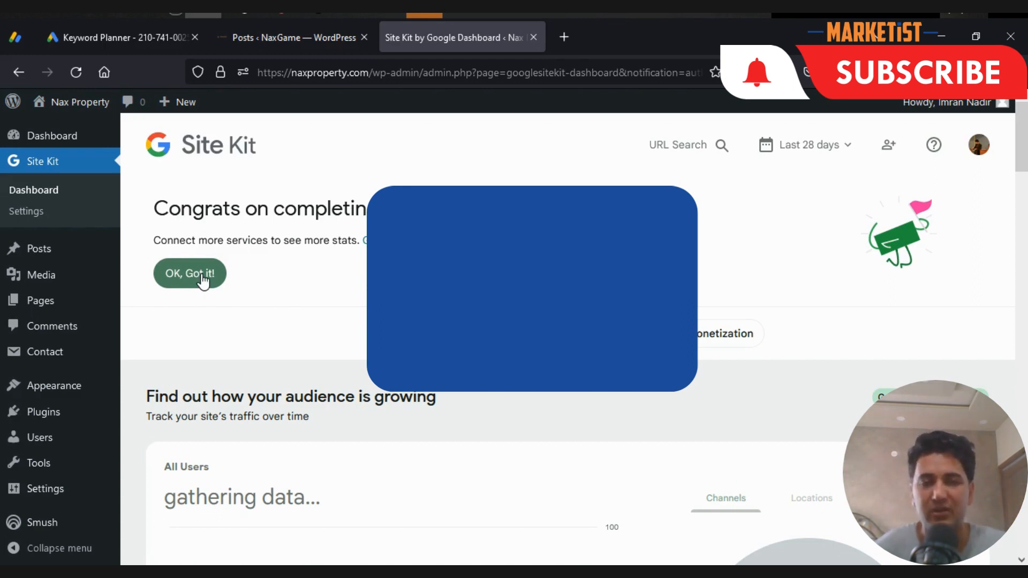
click(201, 282)
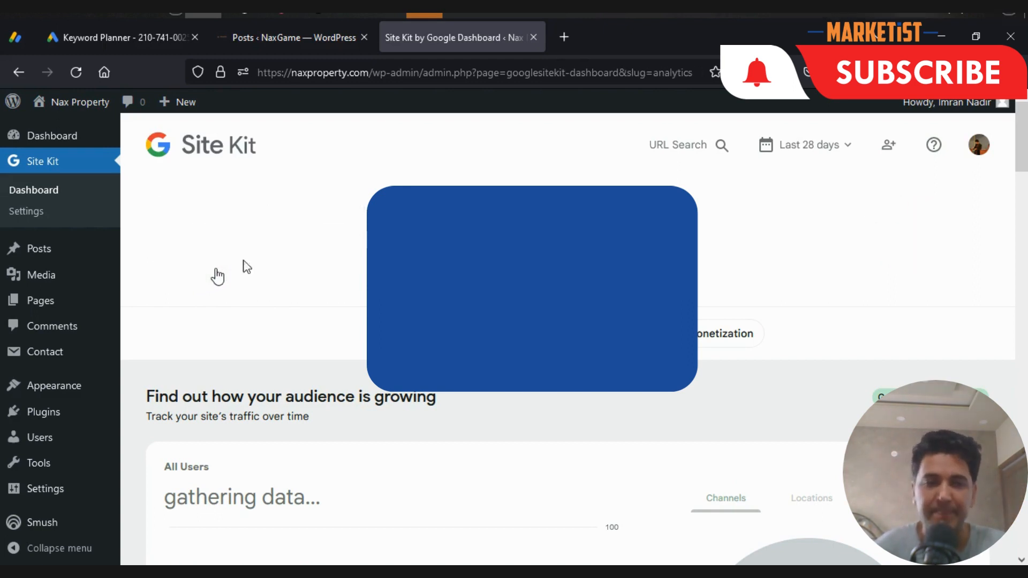
- Look through the Site Kit dashboard's audience traffic, search traffic over the last 28 days, and top content sections
click(277, 289)
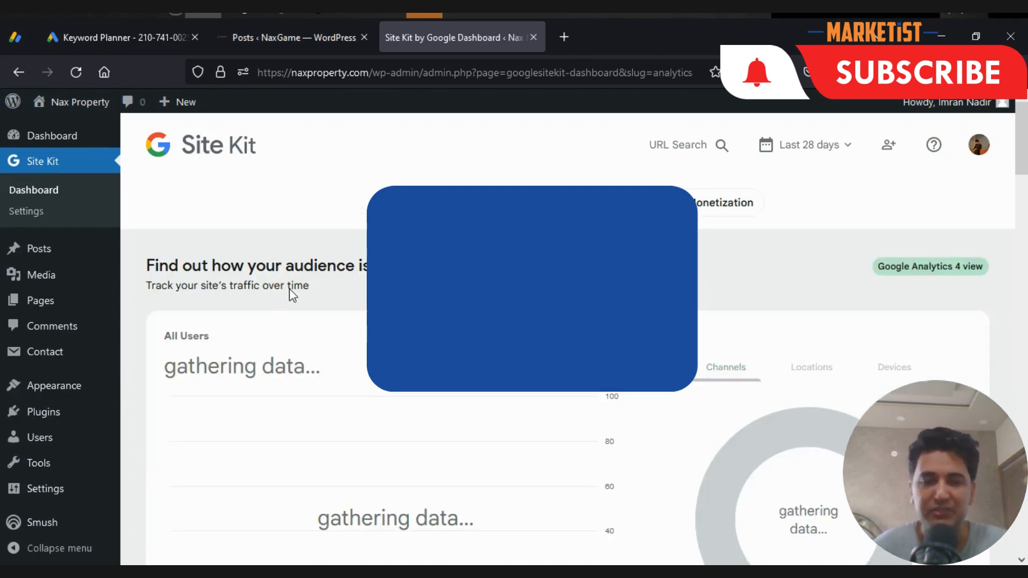
scroll(289, 292, down, 5)
scroll(292, 295, down, 3)
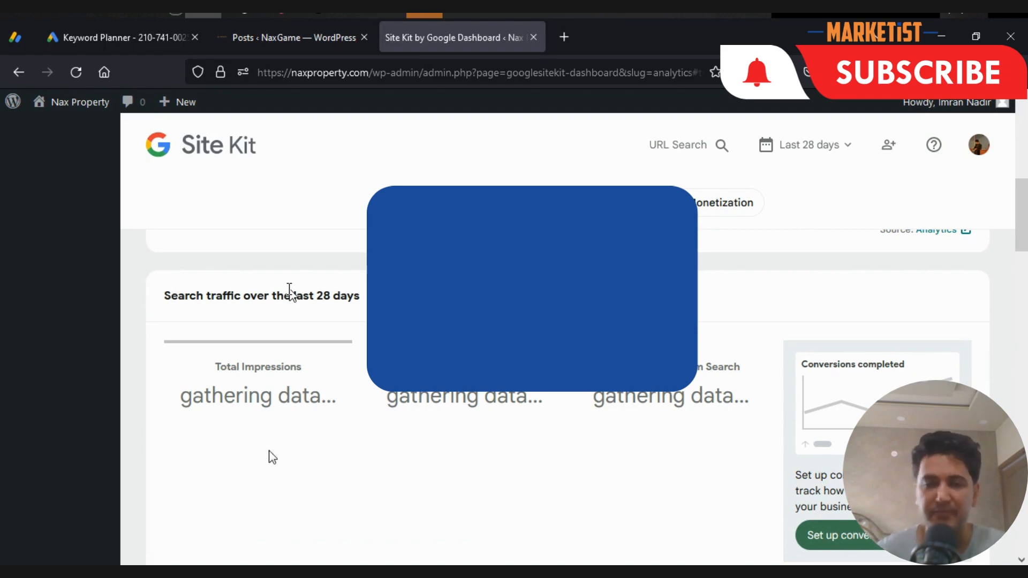
scroll(391, 409, up, 10)
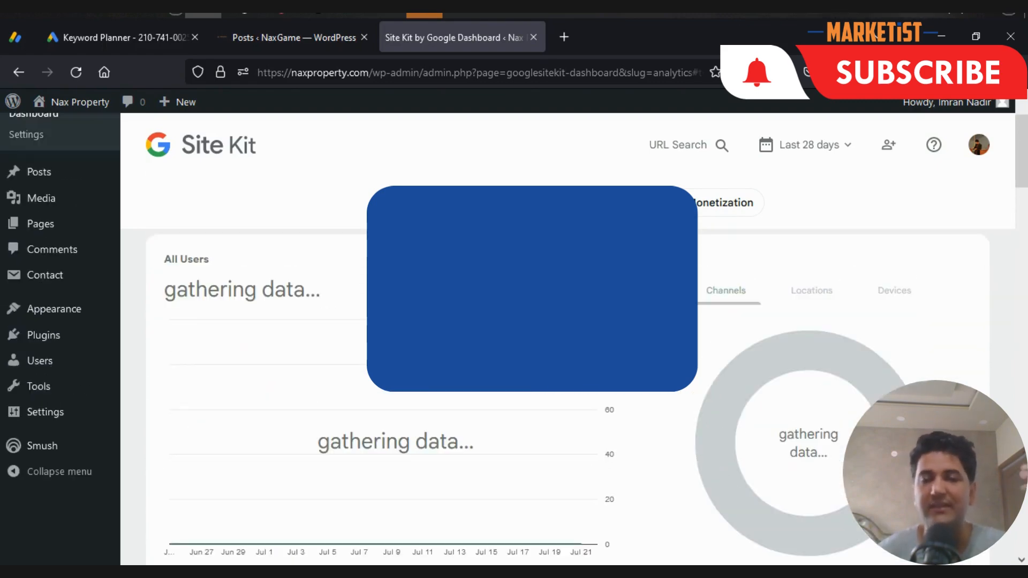
scroll(514, 337, down, 2)
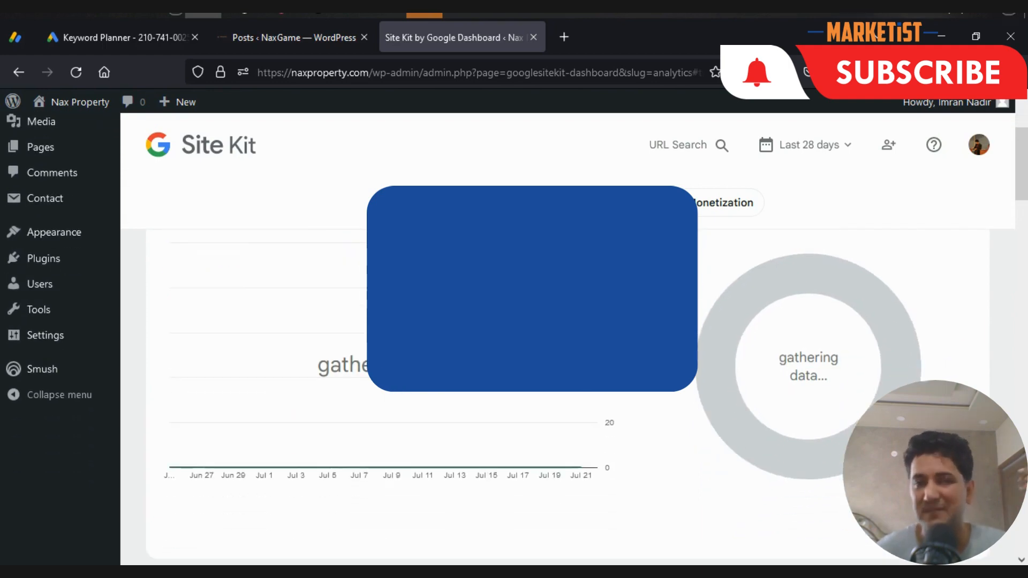
scroll(514, 338, down, 15)
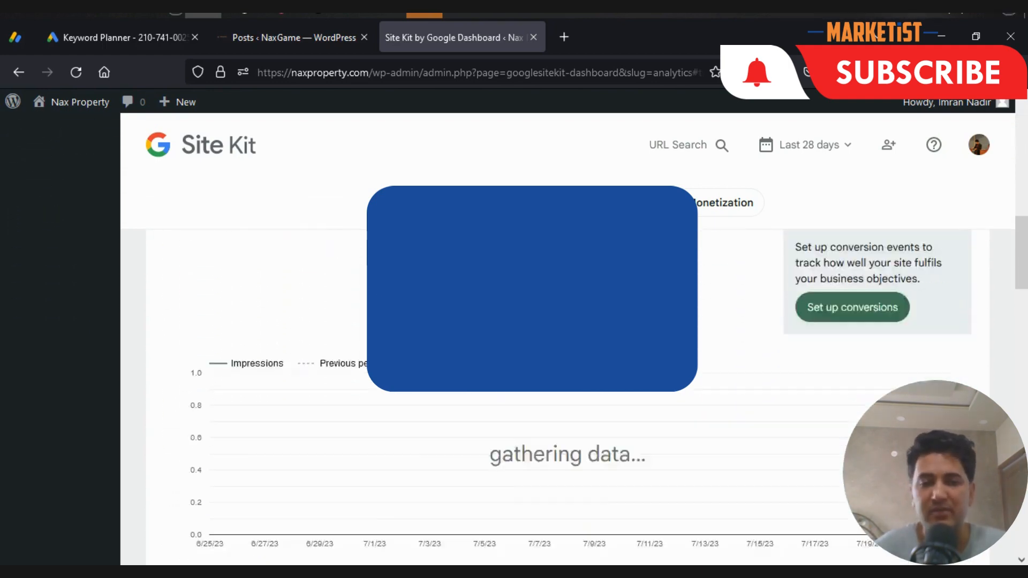
scroll(632, 394, down, 3)
scroll(632, 394, down, 5)
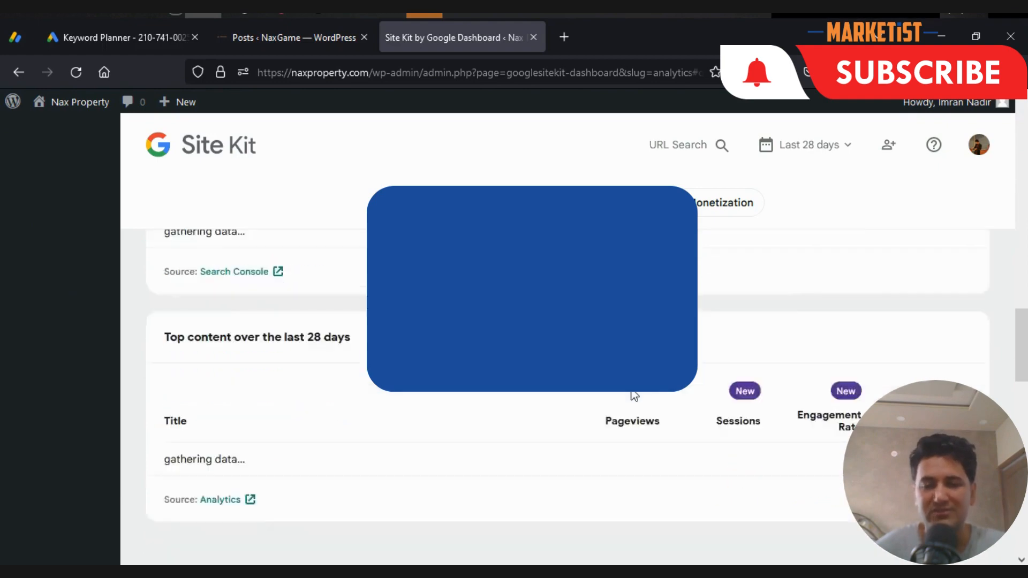
scroll(634, 395, down, 3)
scroll(642, 396, up, 20)
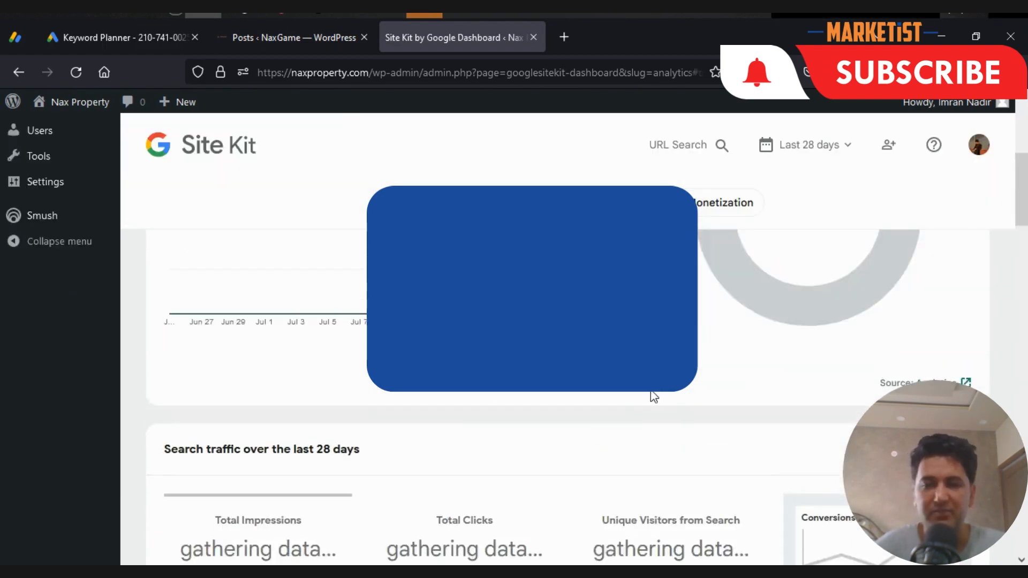